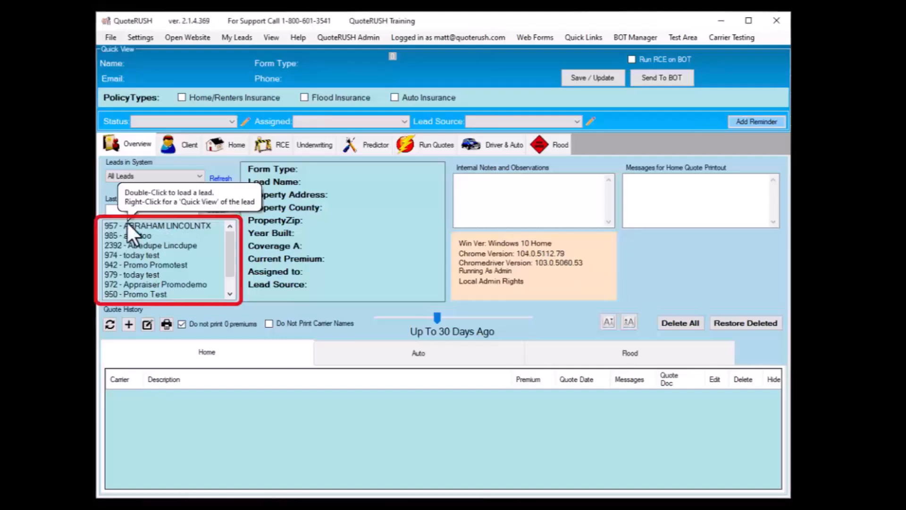
# - Load the first lead in the leads list with its quote history and open a new reminder for it
pyautogui.doubleClick(126, 222)
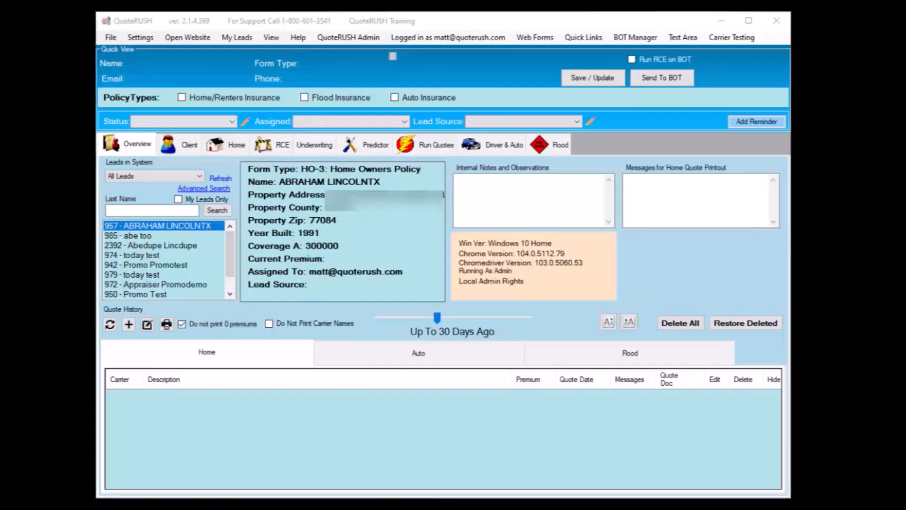
pyautogui.doubleClick(135, 226)
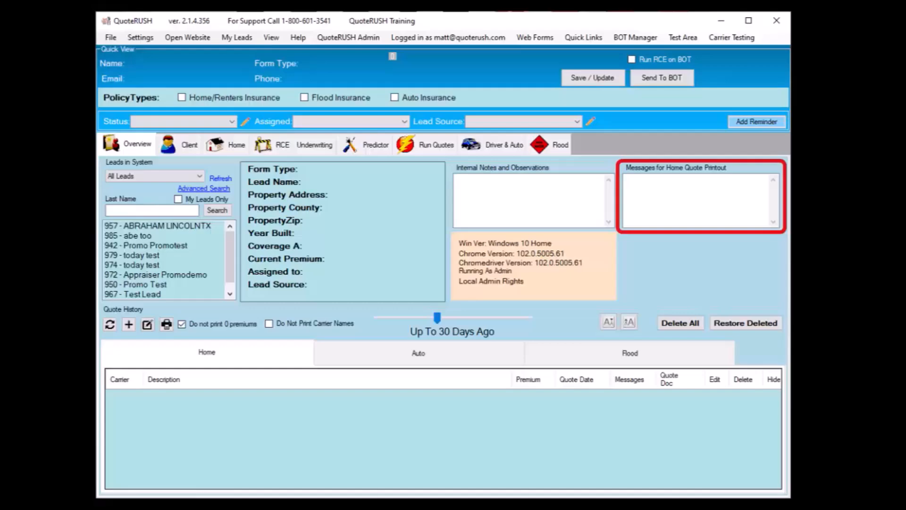
pyautogui.click(158, 226)
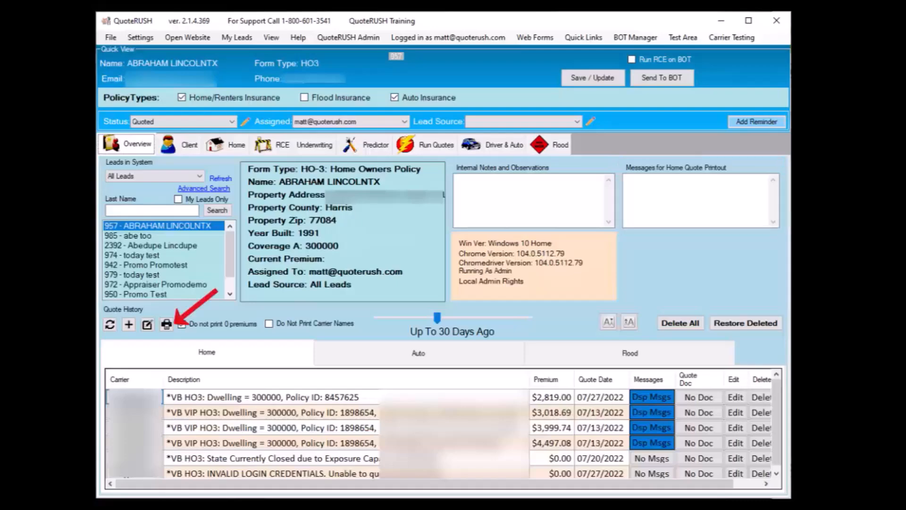
pyautogui.click(757, 121)
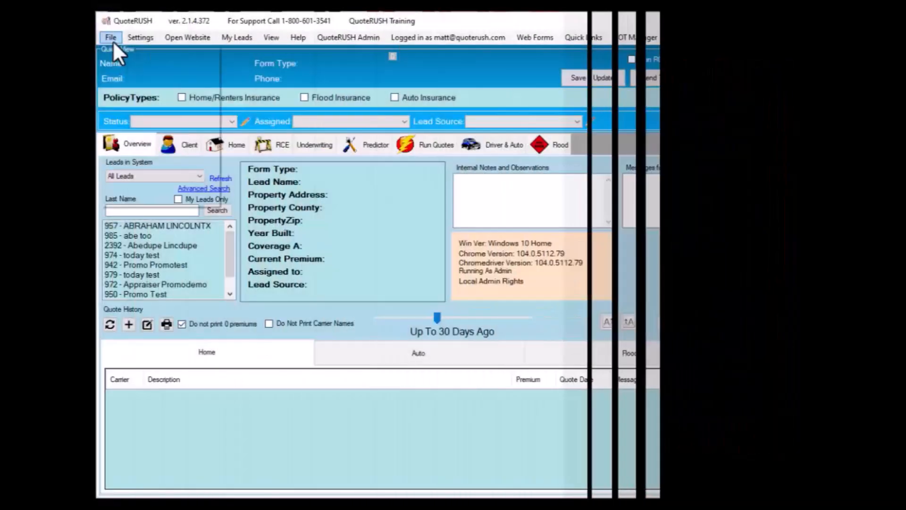
# - Start a new client record and enter Auto as the applicant's first name and Lead as the last name
pyautogui.click(113, 39)
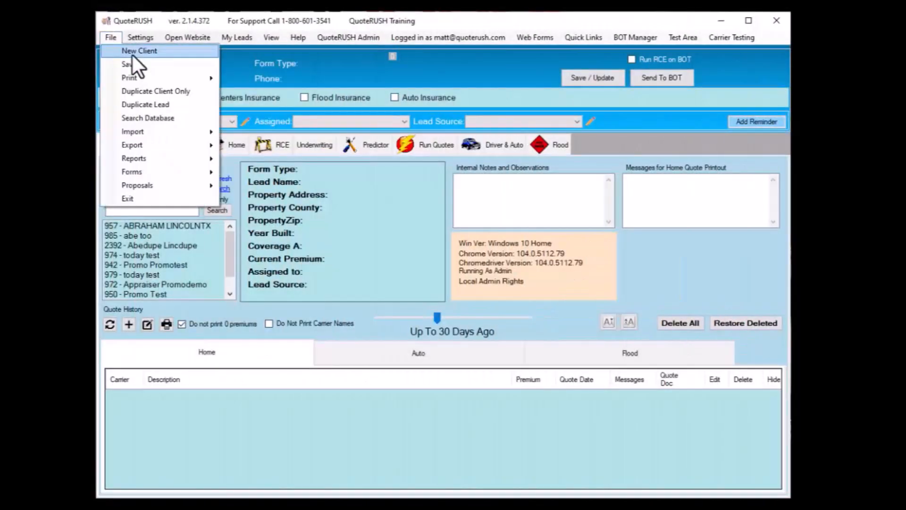
pyautogui.click(132, 52)
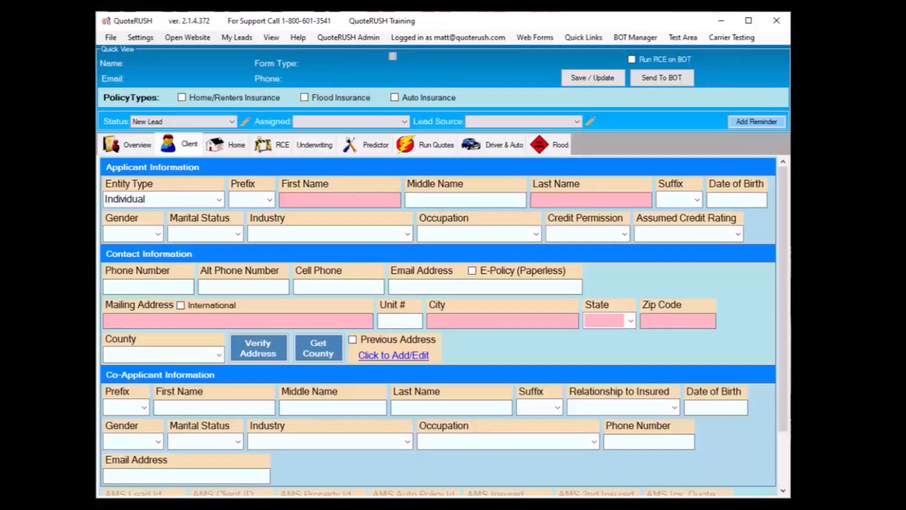
pyautogui.write('Auto')
pyautogui.press('Tab')
pyautogui.write('Lead')
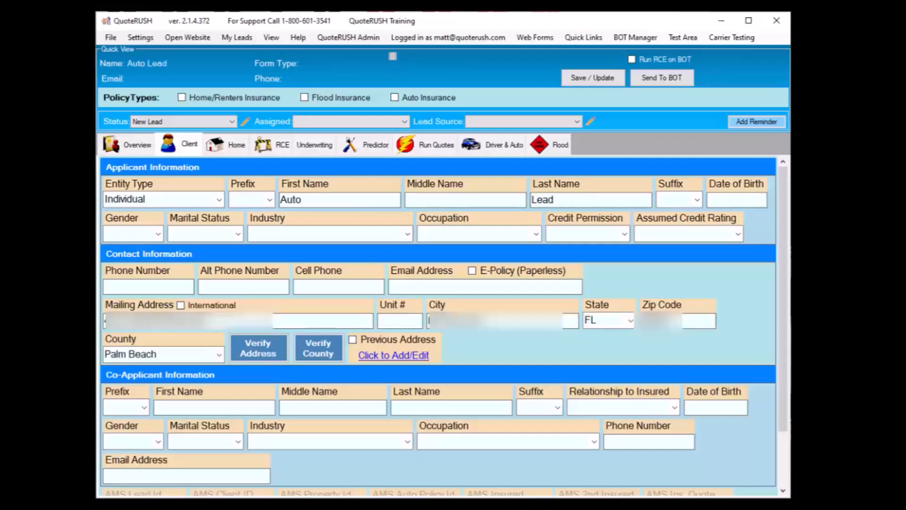
# - Save the new lead and open its driver and auto policy information
pyautogui.click(111, 38)
pyautogui.click(126, 66)
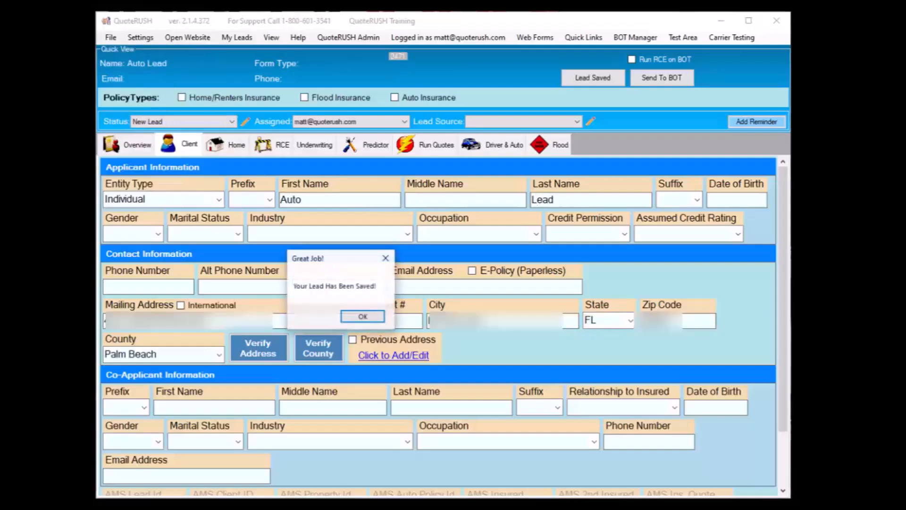
pyautogui.click(355, 316)
pyautogui.click(495, 140)
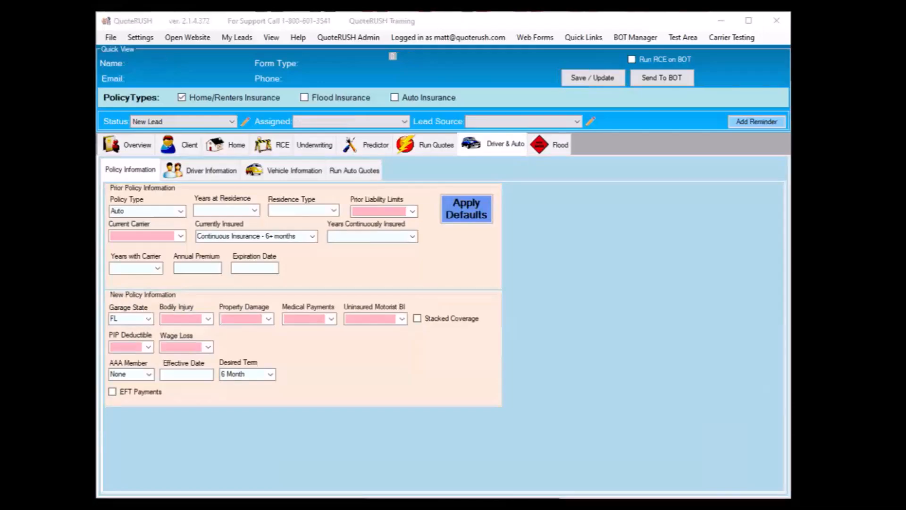
# - Verify the mailing address on the Promotest lead's client record and save the lead
pyautogui.click(109, 148)
pyautogui.click(130, 245)
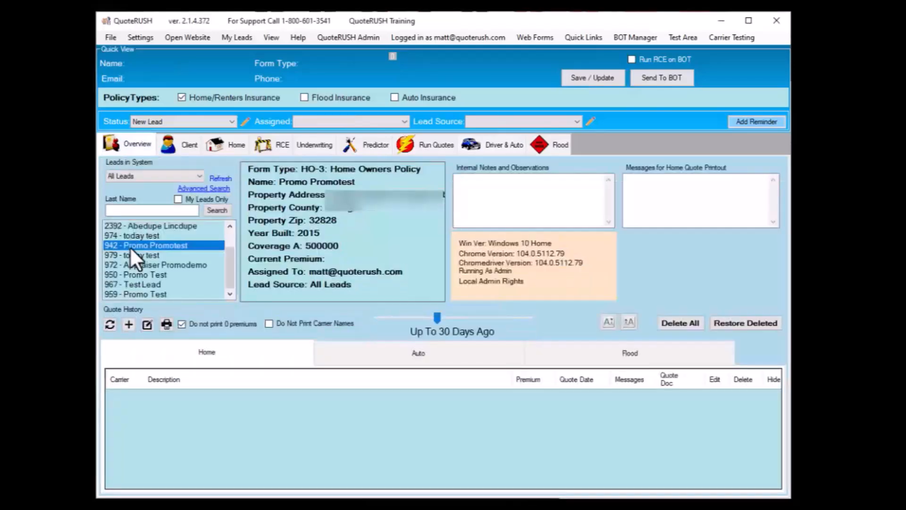
pyautogui.click(168, 148)
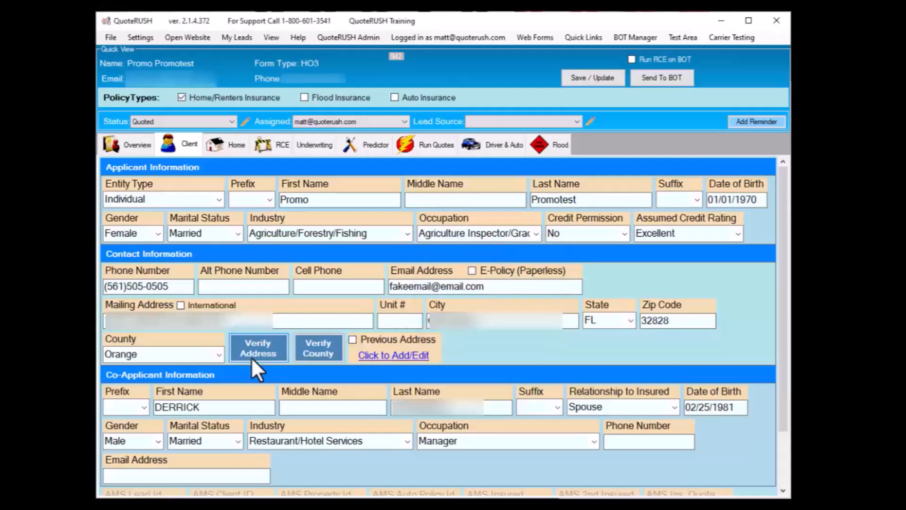
pyautogui.click(251, 357)
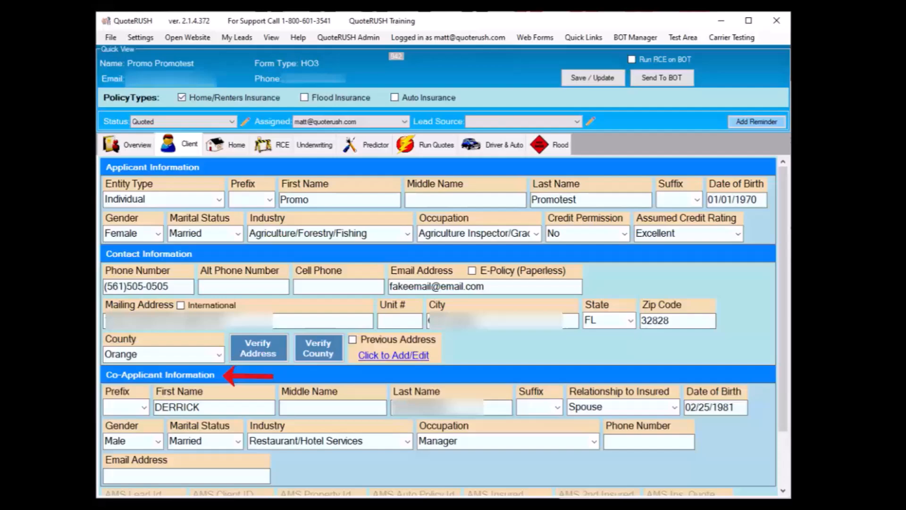
pyautogui.click(588, 79)
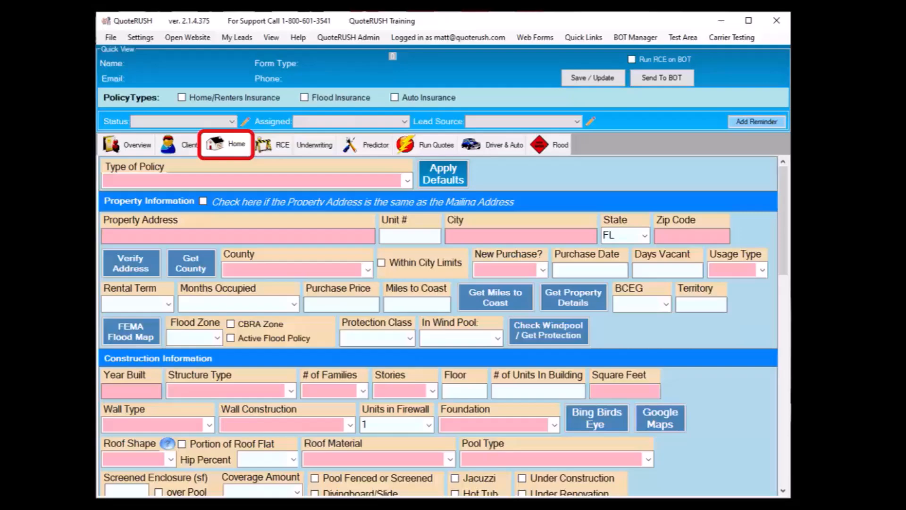
# - Set the type of policy on the home form to HO-3: Home Owners Policy
pyautogui.click(405, 182)
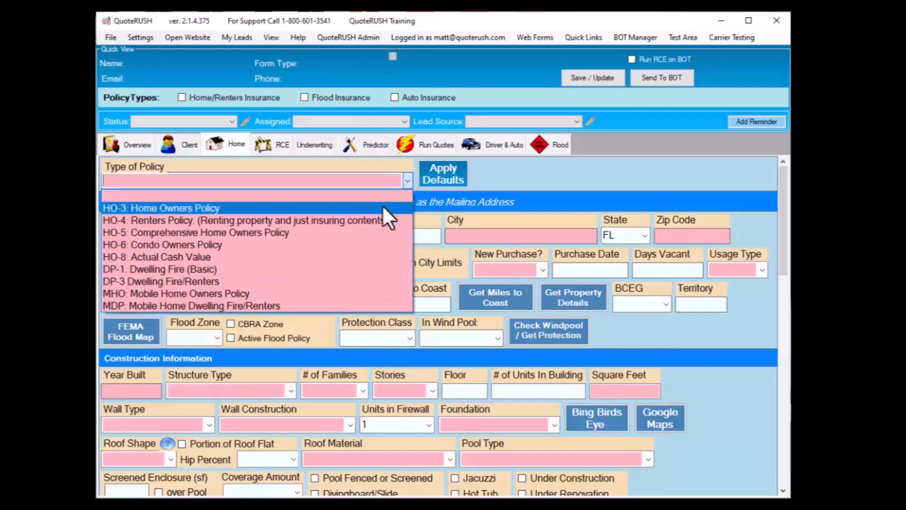
pyautogui.click(382, 205)
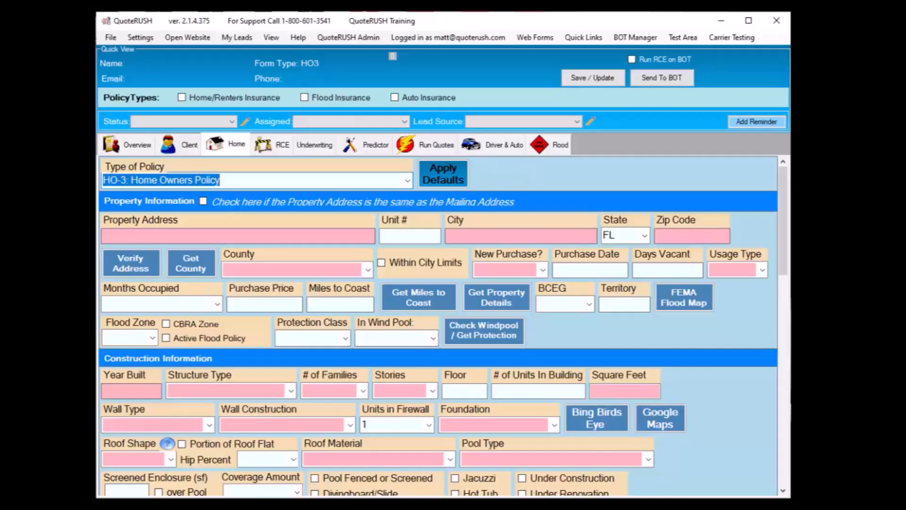
# - Open the agency user defaults for property and look through the available default fields
pyautogui.click(136, 36)
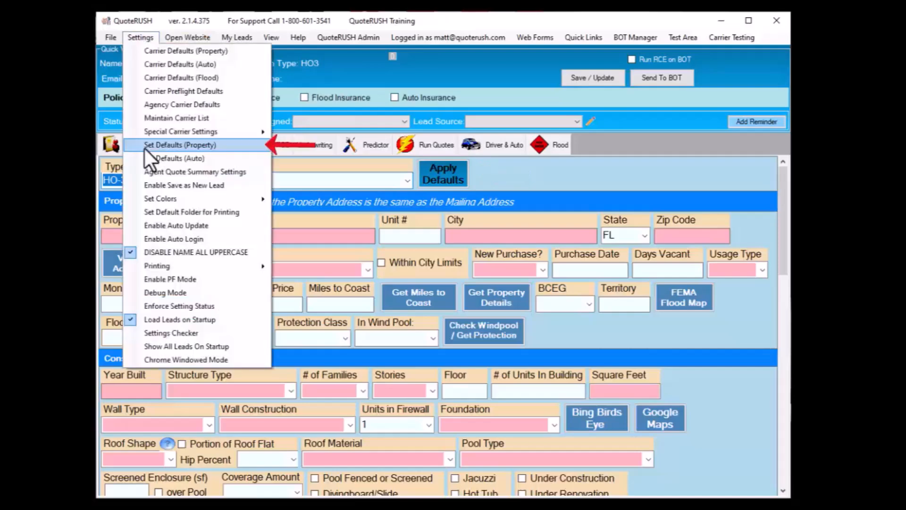
pyautogui.click(144, 147)
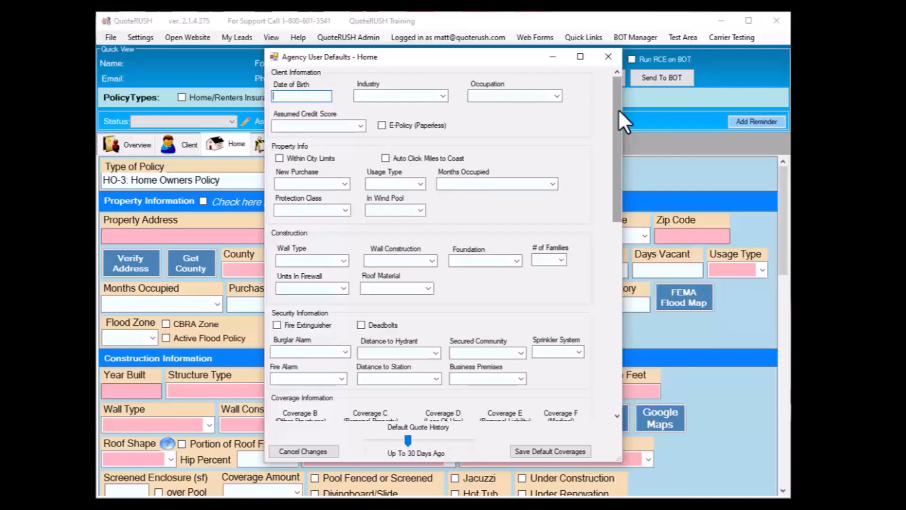
pyautogui.moveTo(619, 109); pyautogui.dragTo(623, 309)
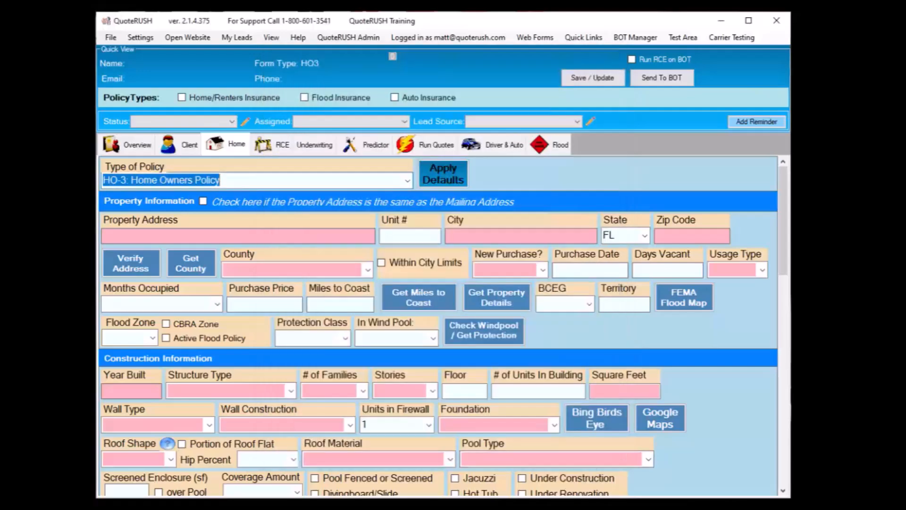
# - Fill the home form with policy type HO-3: Home Owners Policy, the saved defaults, and the mailing address as property address
pyautogui.click(222, 180)
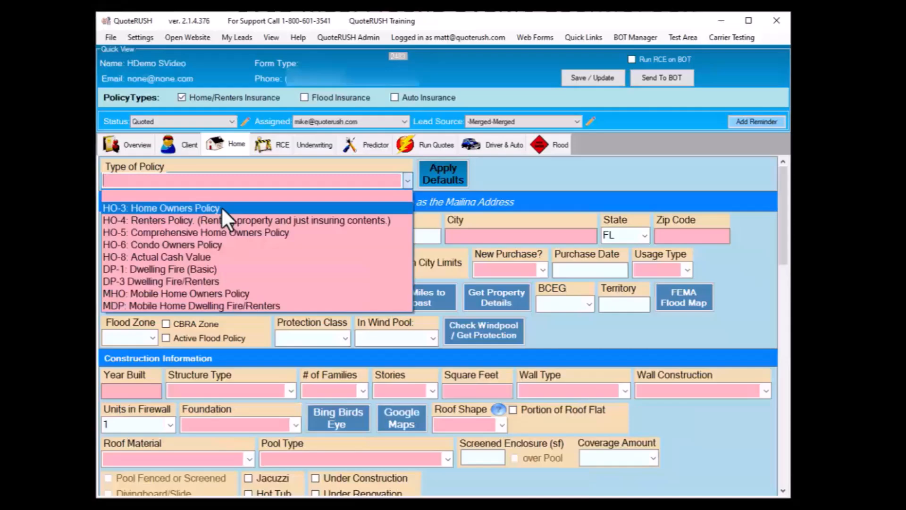
pyautogui.click(222, 208)
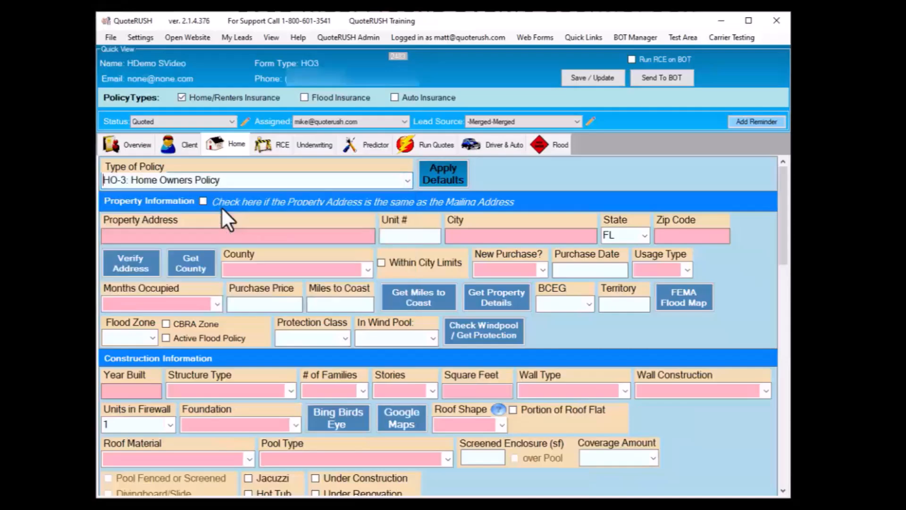
pyautogui.click(427, 186)
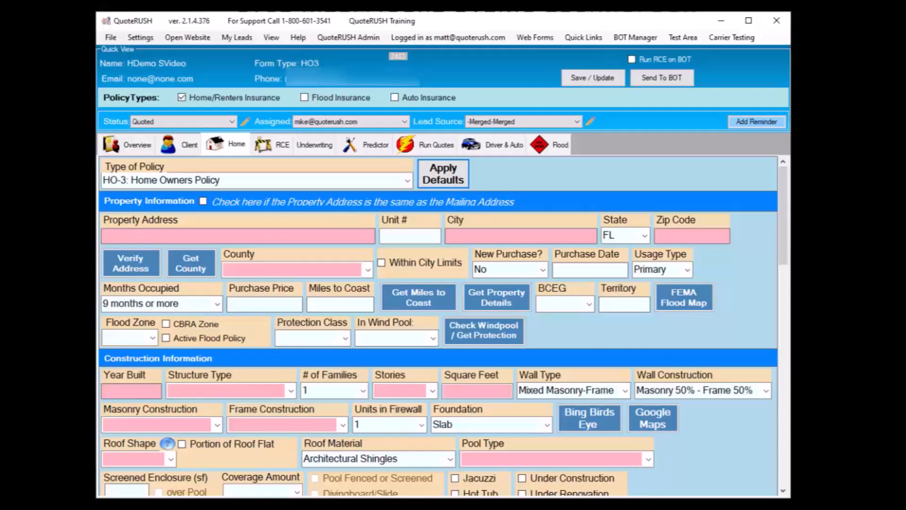
pyautogui.click(203, 201)
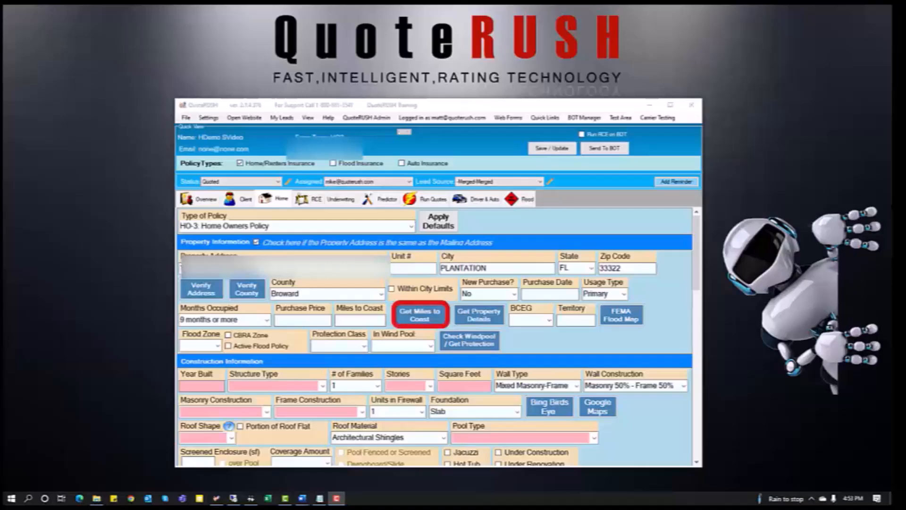
# - Calculate the property's miles to coast, adjusting waypoint marker B to the shoreline, and import the distance
pyautogui.click(438, 325)
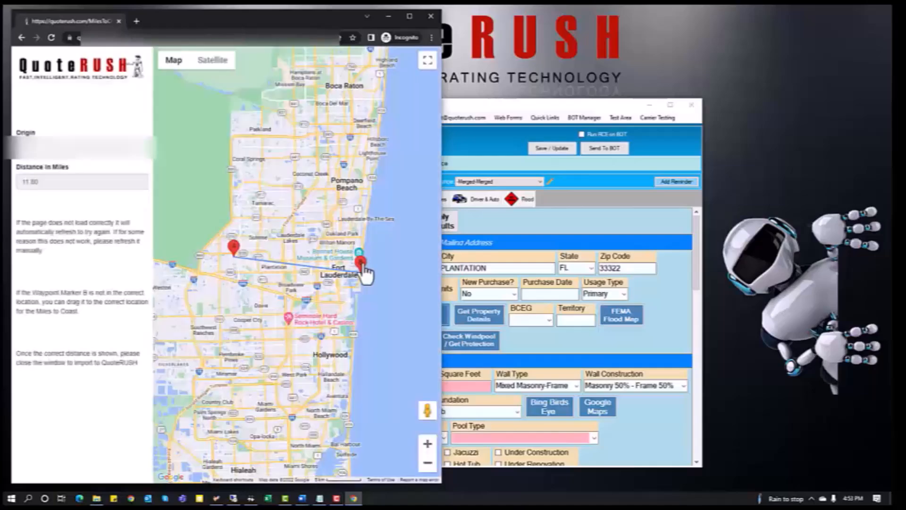
pyautogui.moveTo(362, 265)
pyautogui.mouseDown()
pyautogui.moveTo(378, 270)
pyautogui.moveTo(379, 293)
pyautogui.moveTo(382, 255)
pyautogui.moveTo(380, 277)
pyautogui.moveTo(367, 268)
pyautogui.mouseUp()
pyautogui.moveTo(41, 181); pyautogui.dragTo(22, 182)
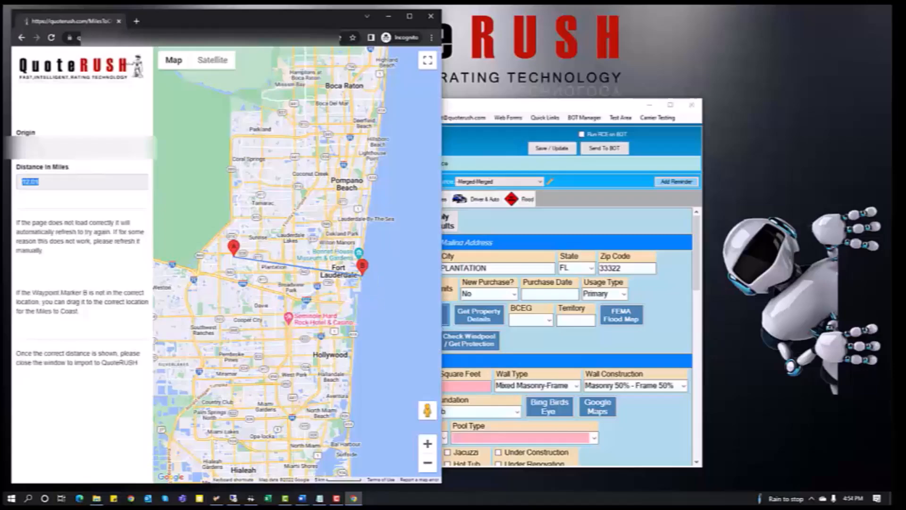
pyautogui.click(431, 16)
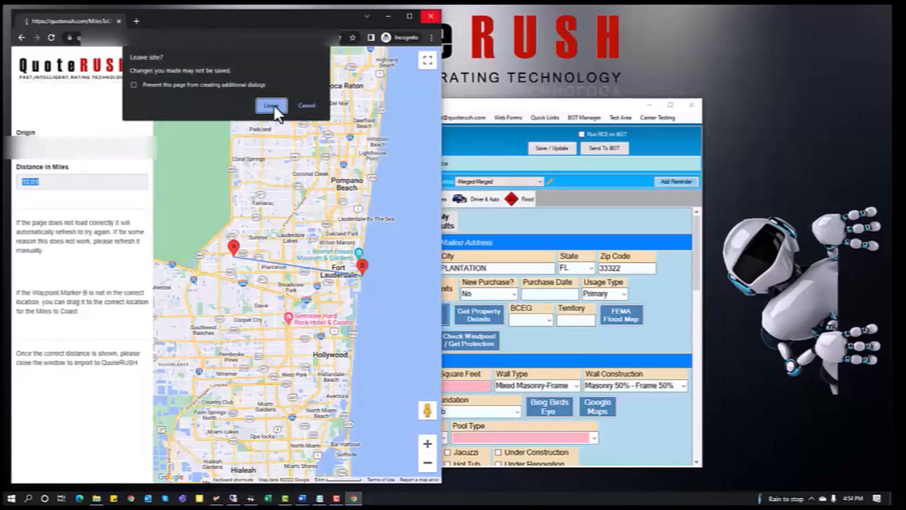
pyautogui.click(273, 106)
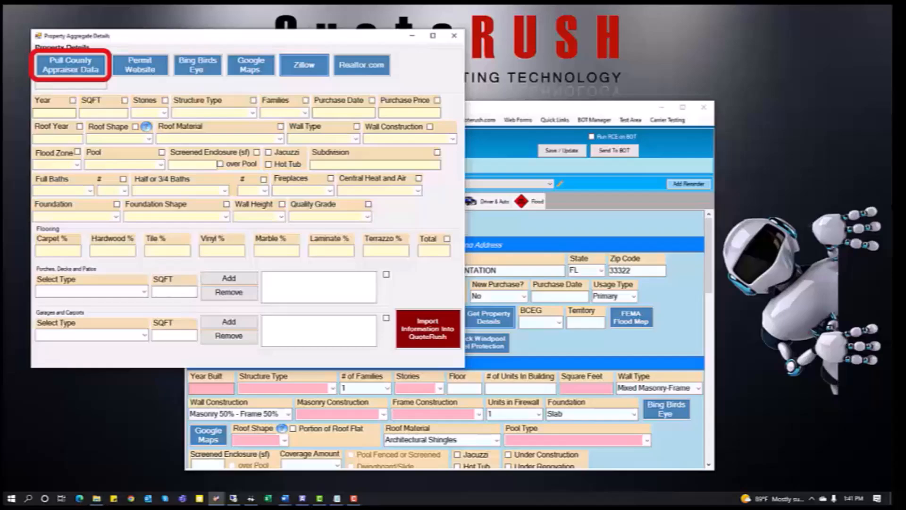
# - Pull the county appraiser data for the property and review the appraiser's parcel page
pyautogui.click(86, 71)
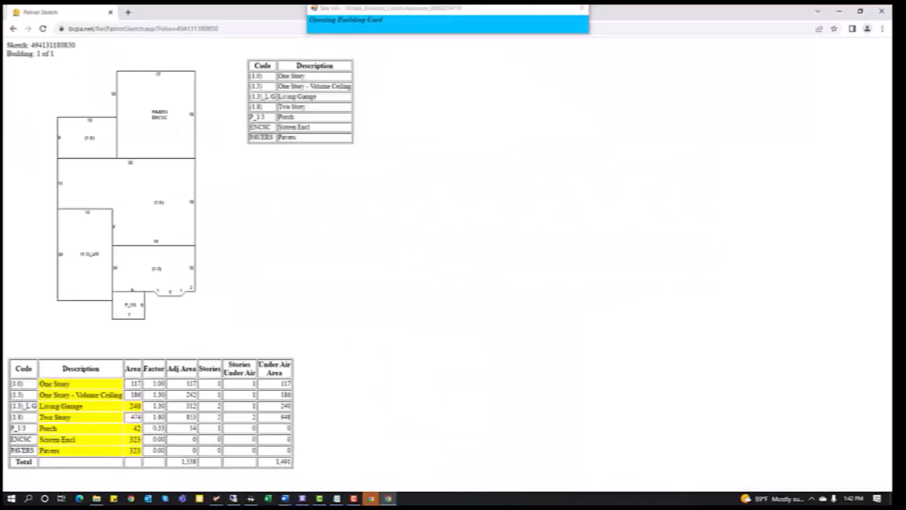
pyautogui.click(371, 500)
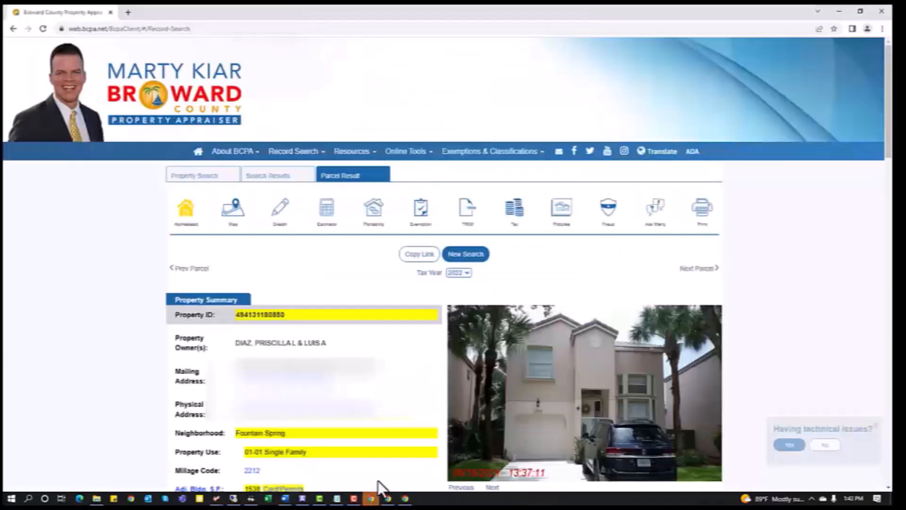
pyautogui.scroll(-15, 822, 265)
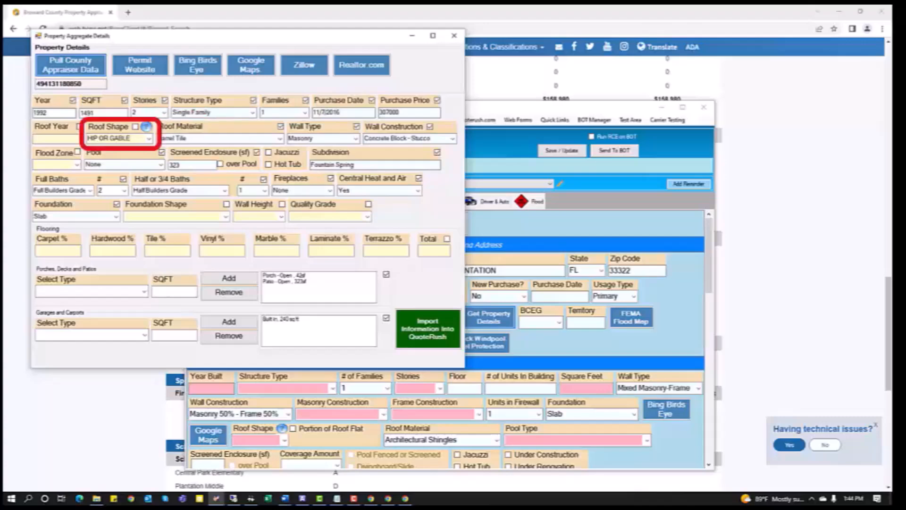
# - Set the roof shape to Hip in the property details and look up the property on Google Maps and Zillow
pyautogui.click(149, 139)
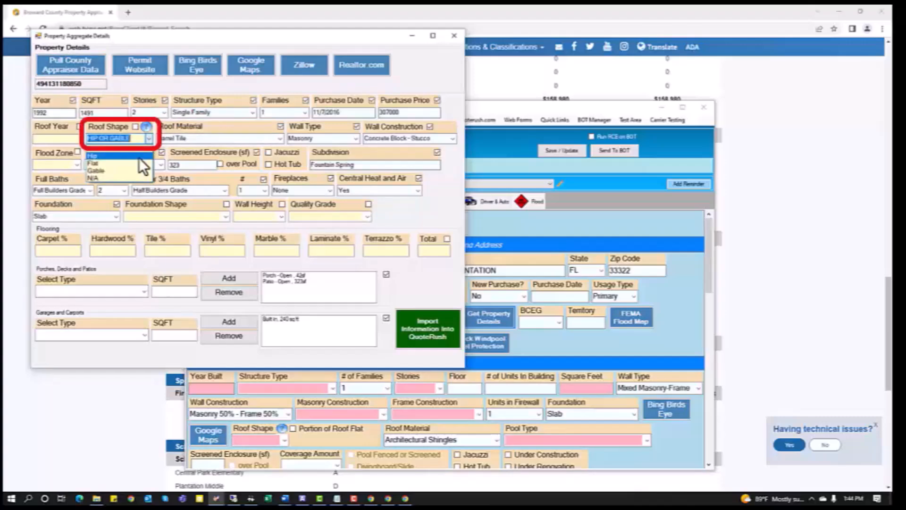
pyautogui.click(138, 157)
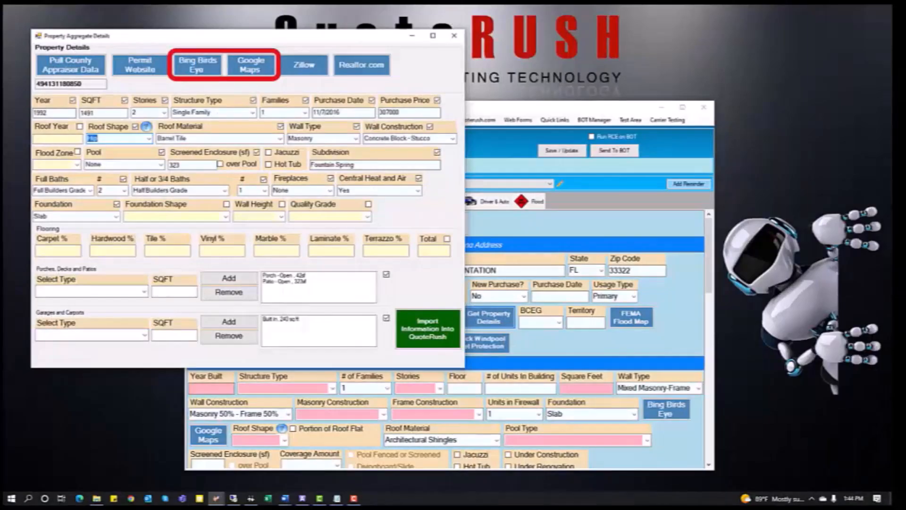
pyautogui.click(255, 64)
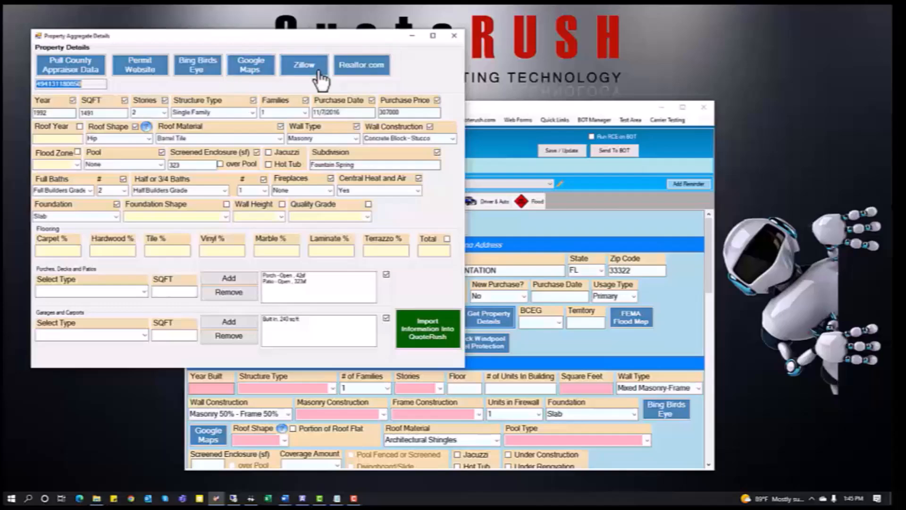
pyautogui.click(303, 72)
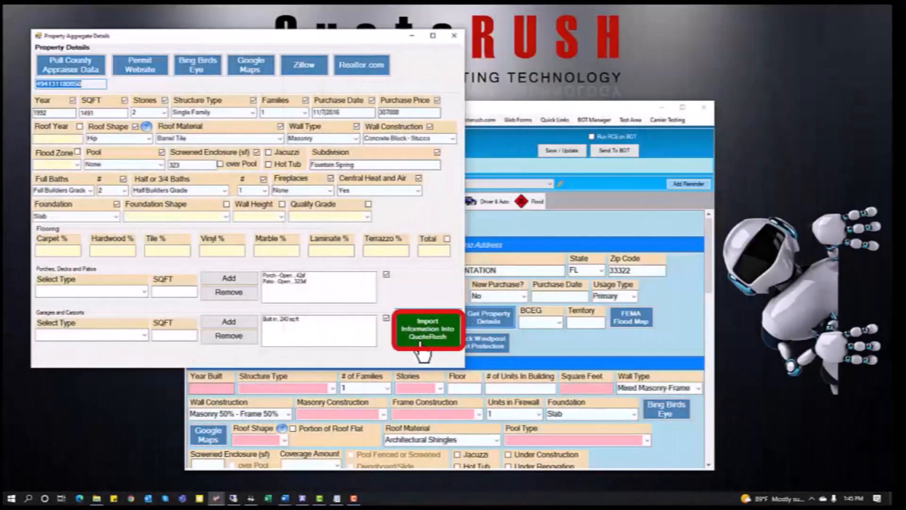
# - Import the gathered property details into the home form and review the filled fields
pyautogui.click(420, 344)
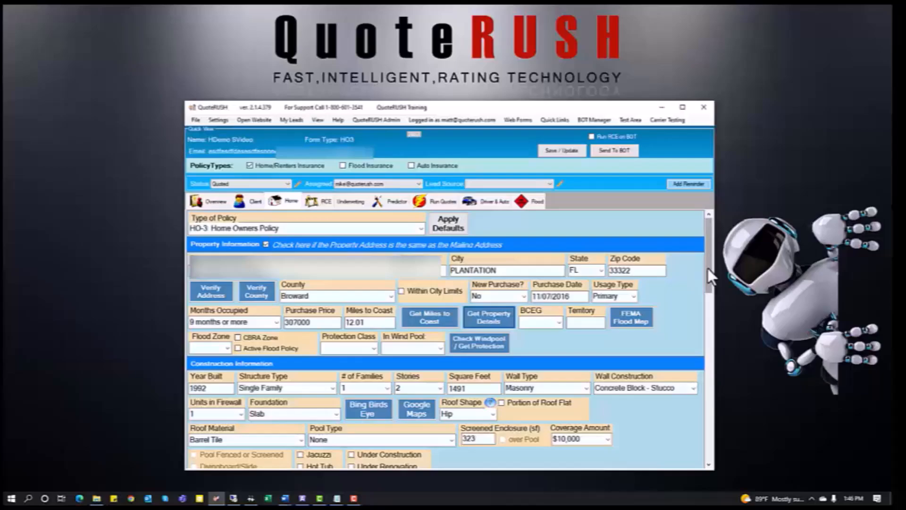
pyautogui.moveTo(708, 268); pyautogui.dragTo(727, 446)
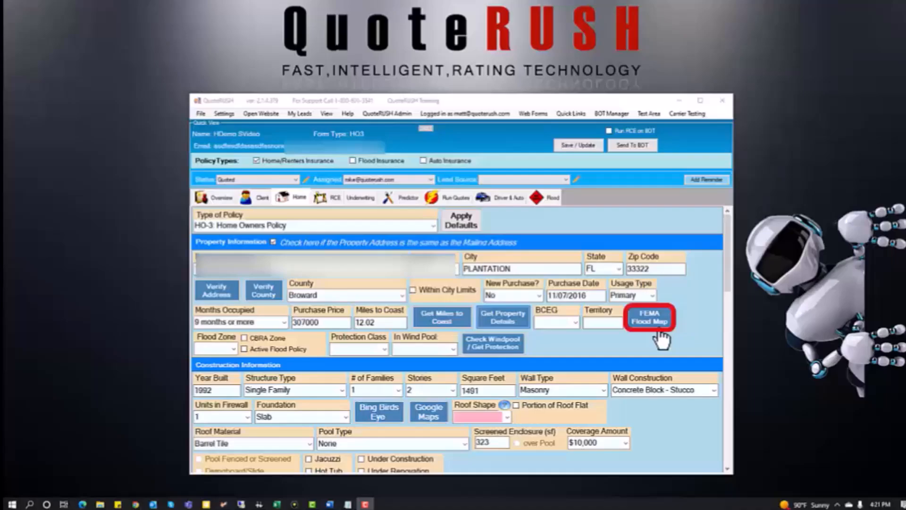
# - Look up the property's FEMA flood map and set Roof Shape to Hip in the construction information
pyautogui.click(659, 330)
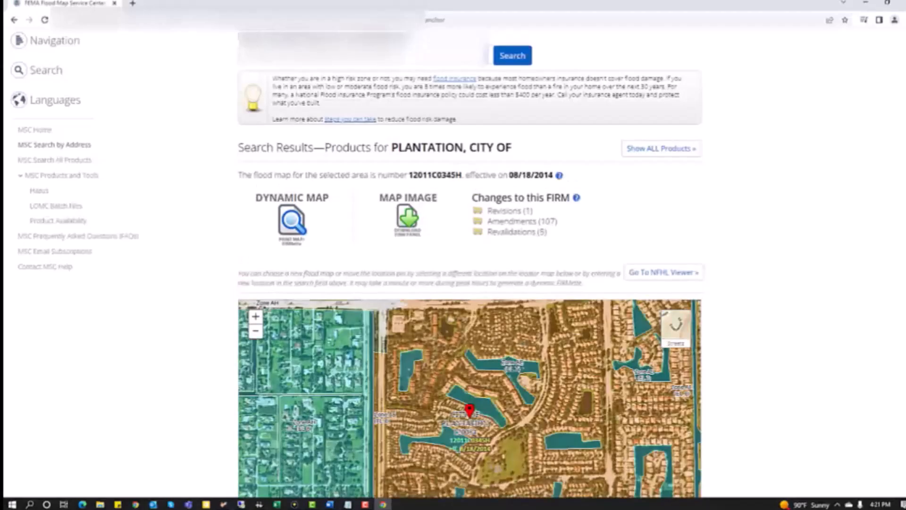
pyautogui.scroll(-3, 469, 259)
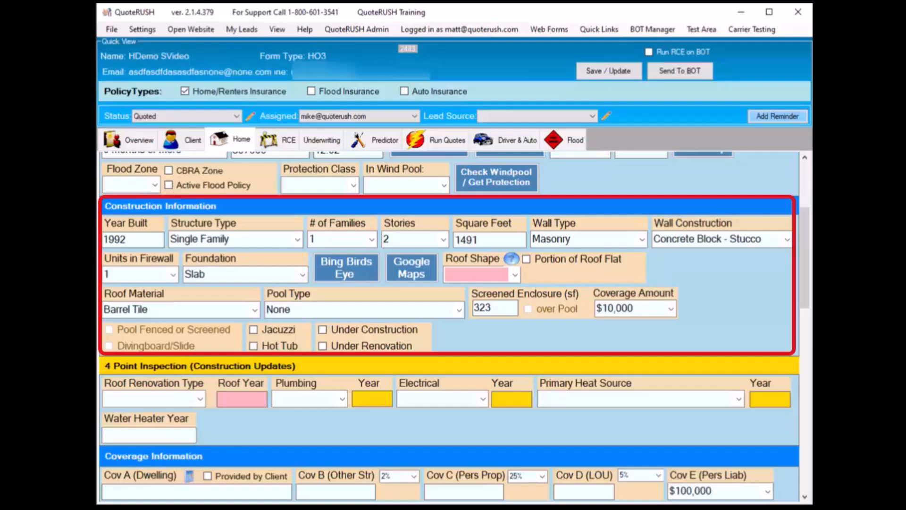
pyautogui.click(514, 275)
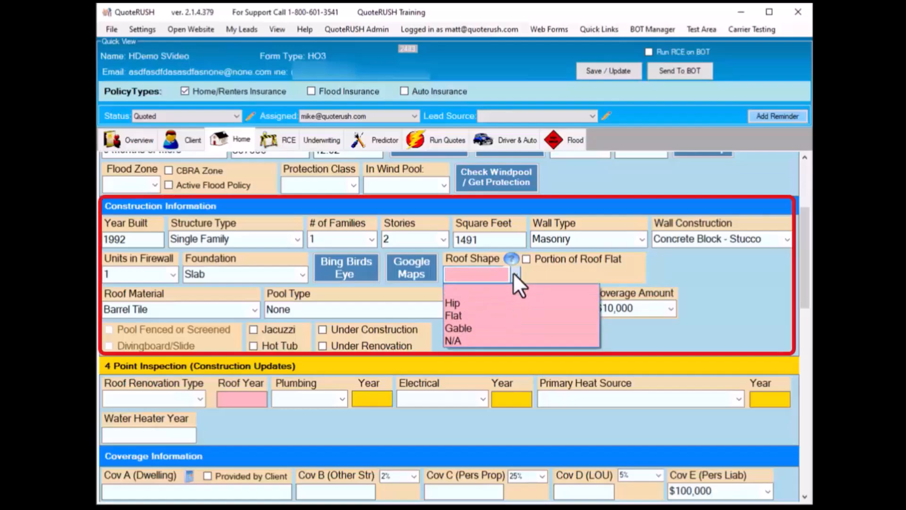
pyautogui.click(506, 300)
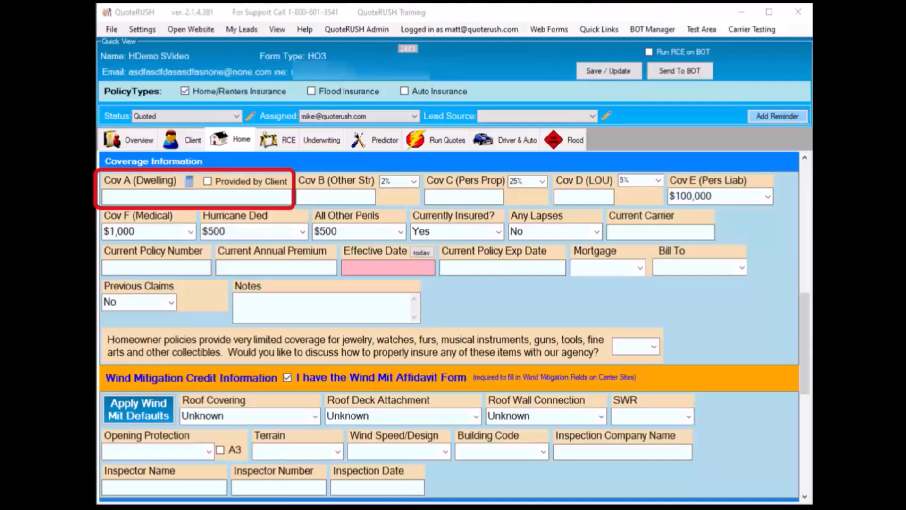
# - Set Cov A (Dwelling) to 300000 and open the Coverage A calculator's per-square-foot rates for editing
pyautogui.write('300000')
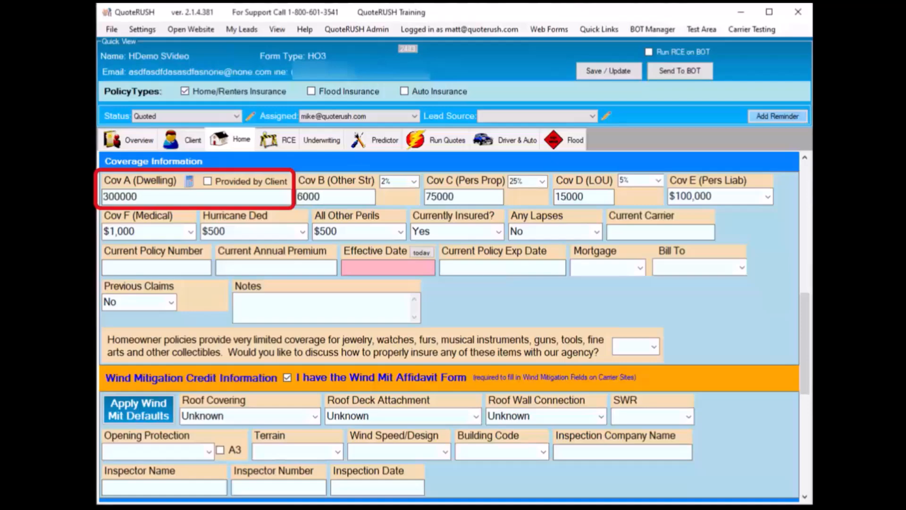
pyautogui.click(189, 180)
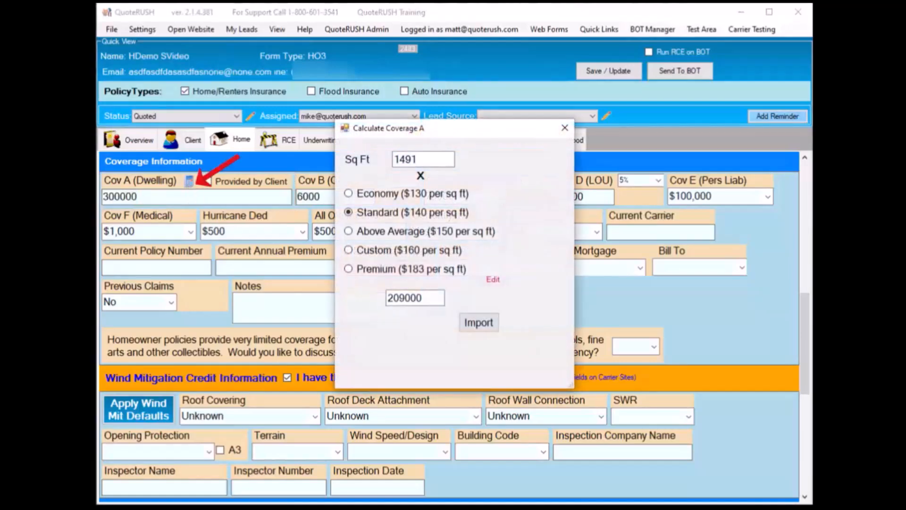
pyautogui.click(493, 280)
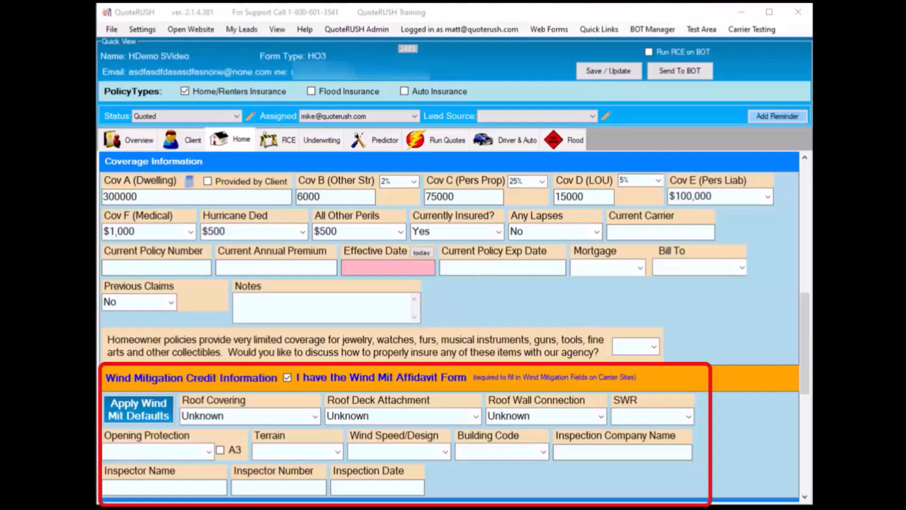
# - Toggle the Wind Mit Affidavit Form option in the wind mitigation credit information
pyautogui.click(287, 378)
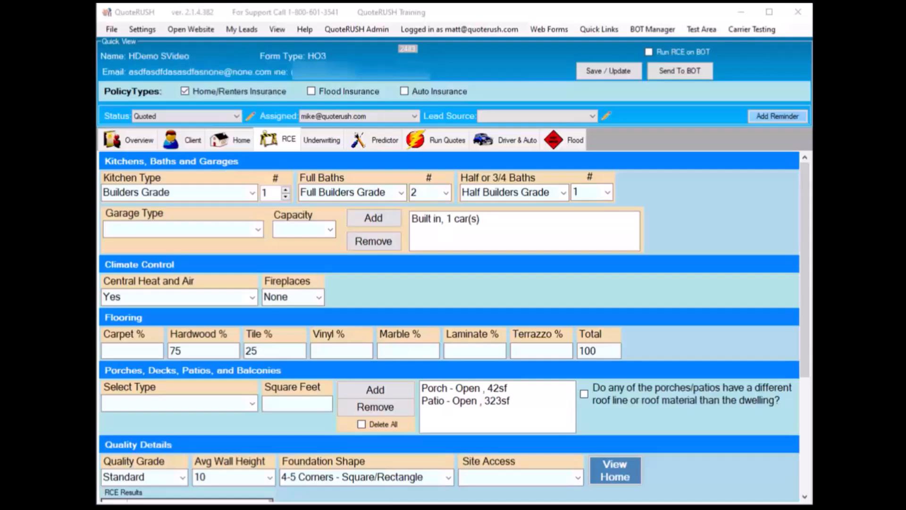
# - Add a Detached garage with a capacity of 2 to the RCE details and open the view of the home
pyautogui.click(256, 228)
pyautogui.click(135, 272)
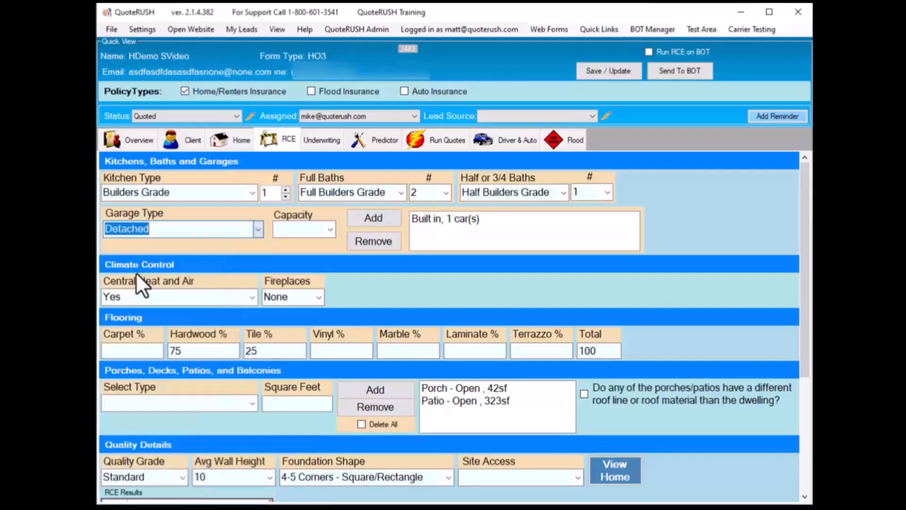
pyautogui.click(329, 230)
pyautogui.click(286, 293)
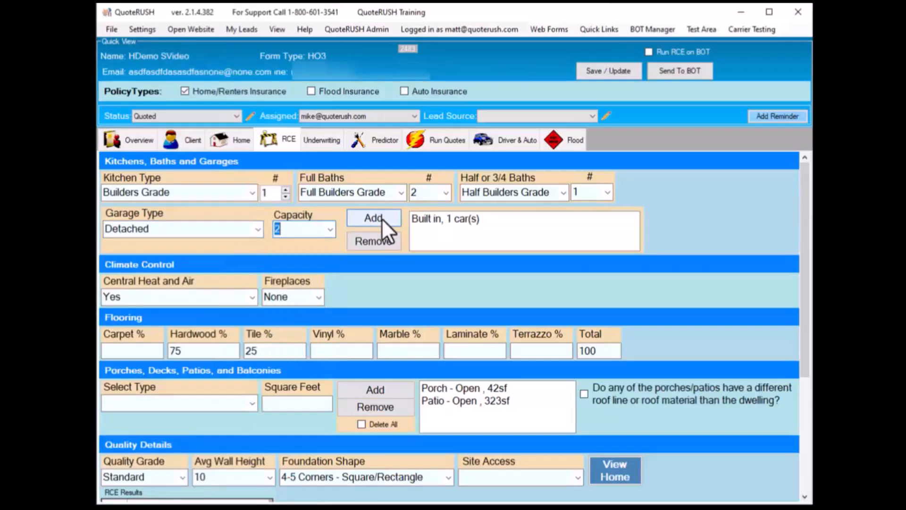
pyautogui.click(381, 218)
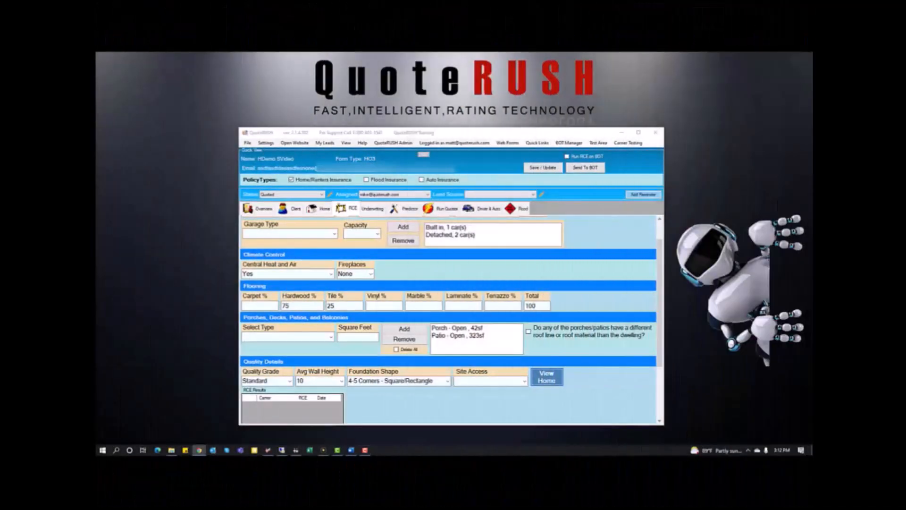
pyautogui.click(546, 373)
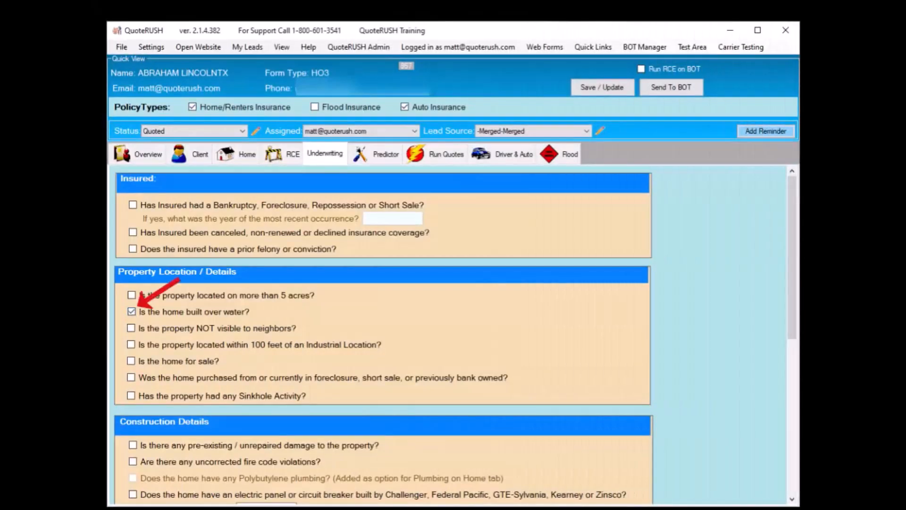
# - Add Beagle to the dog breeds in the underwriting questions about dogs and animals
pyautogui.scroll(-10, 783, 298)
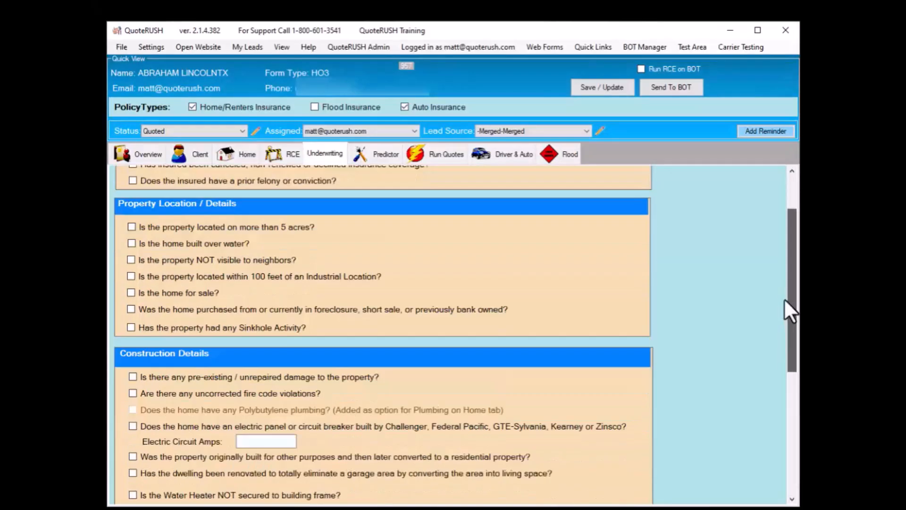
pyautogui.click(429, 334)
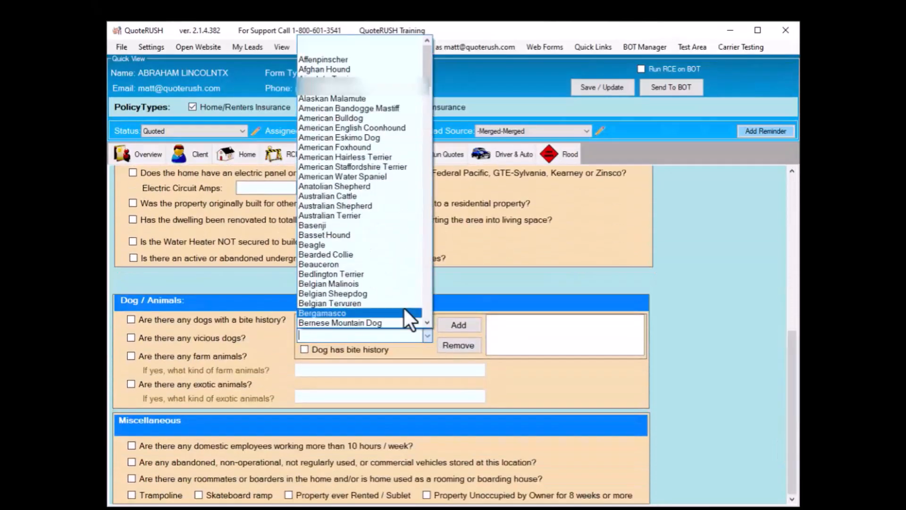
pyautogui.click(312, 243)
pyautogui.click(466, 324)
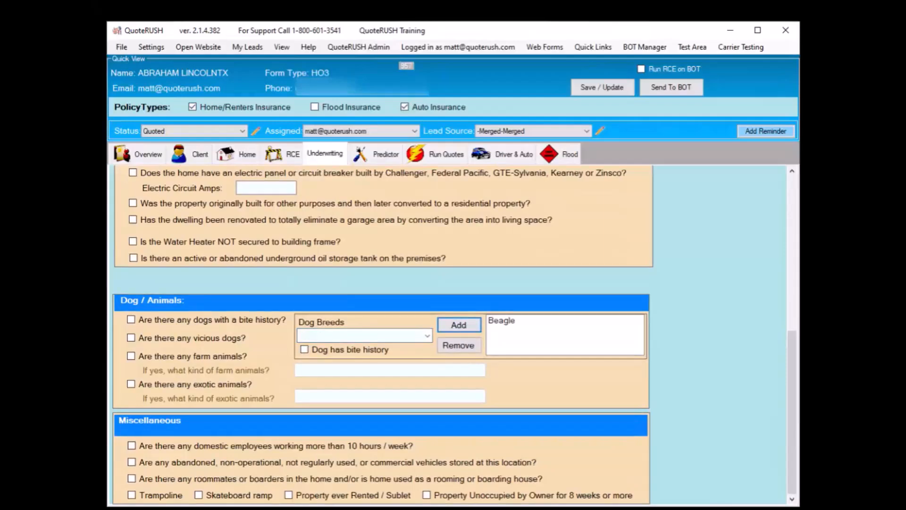
# - Mark in the underwriting questions that there are farm animals and enter Chicken as the kind
pyautogui.click(132, 356)
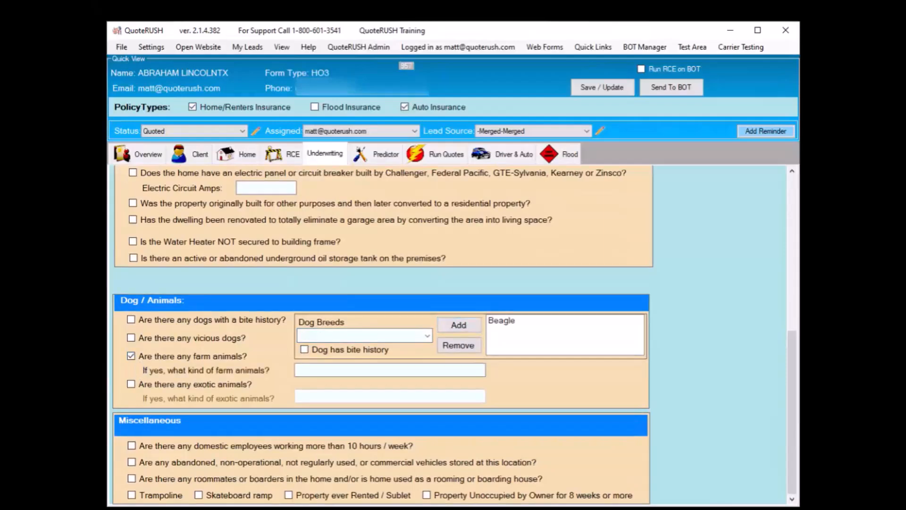
pyautogui.click(325, 370)
pyautogui.write('Chick')
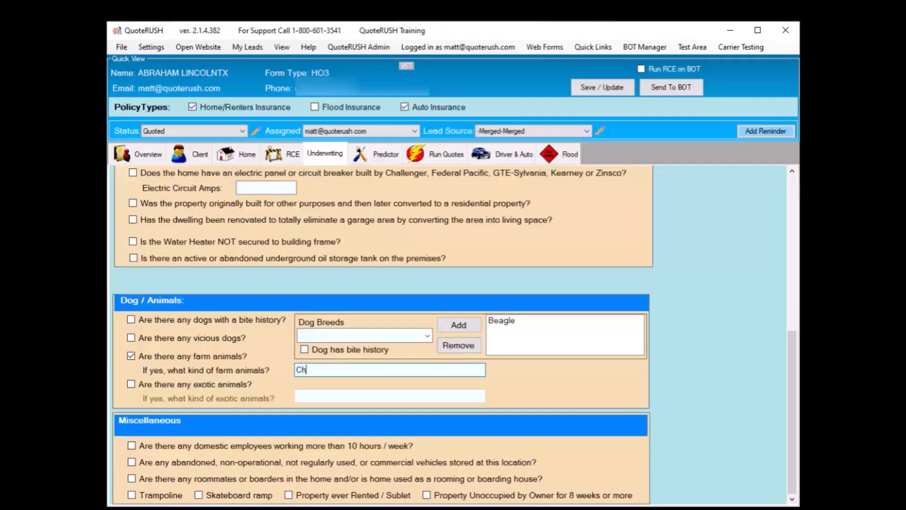
pyautogui.write('en')
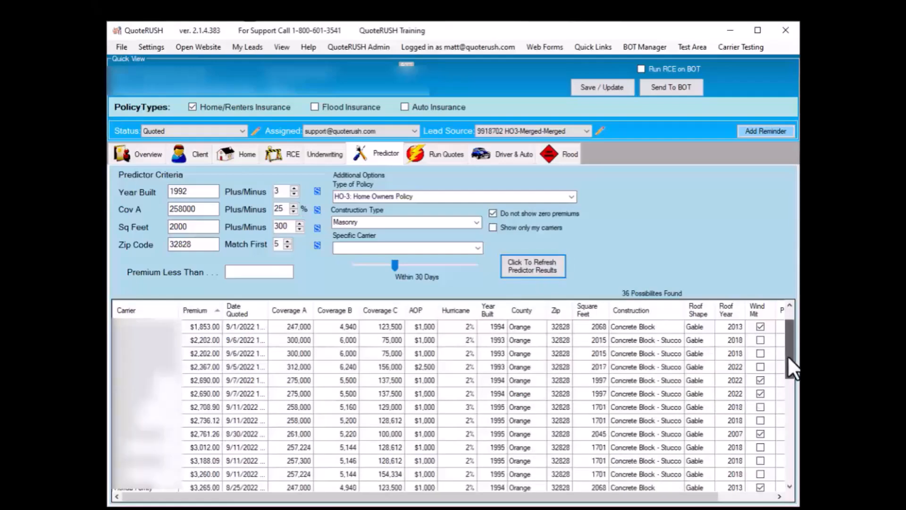
# - Look through the predictor results for premiums and coverages of comparable homes
pyautogui.moveTo(787, 354); pyautogui.dragTo(786, 455)
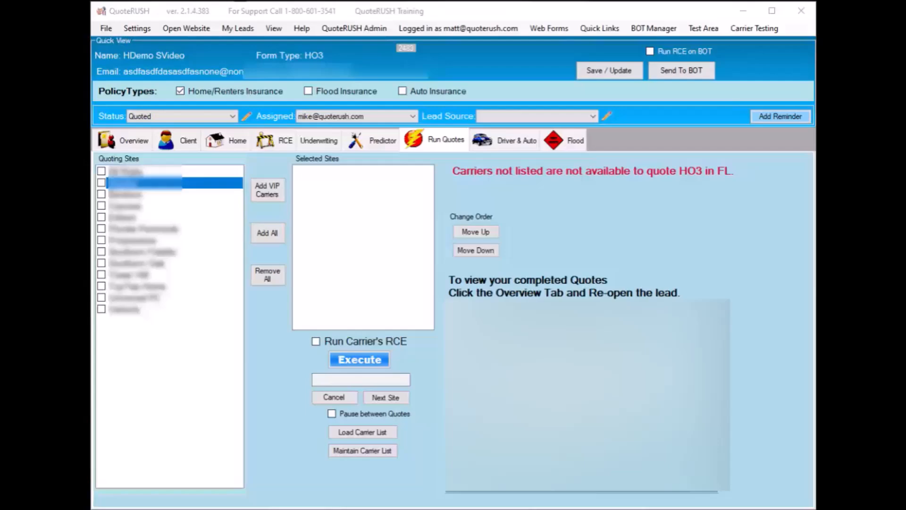
# - Select the second, fifth and eighth quoting sites for the HO3 policy and execute the quotes
pyautogui.click(101, 183)
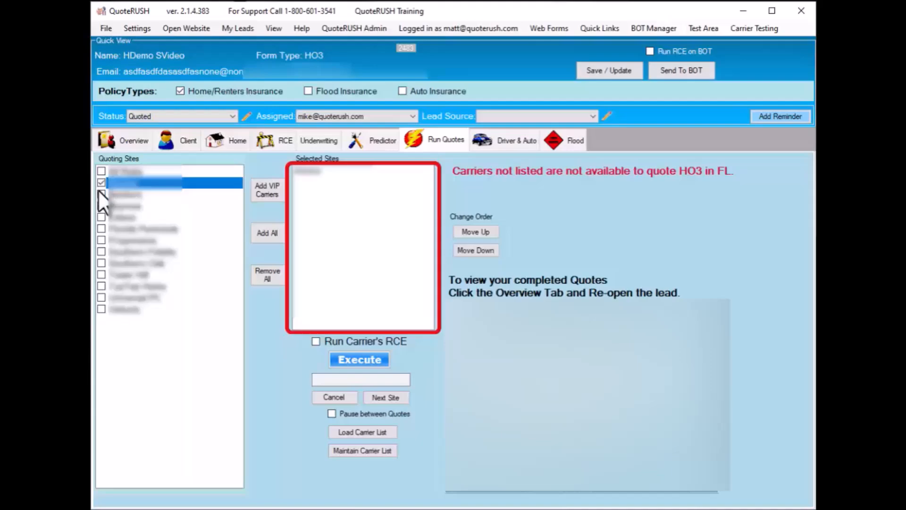
pyautogui.click(100, 217)
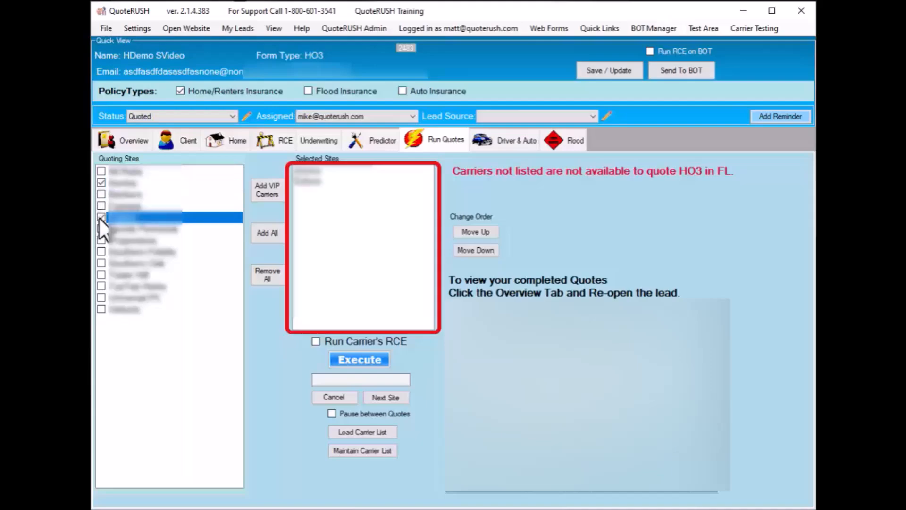
pyautogui.click(101, 251)
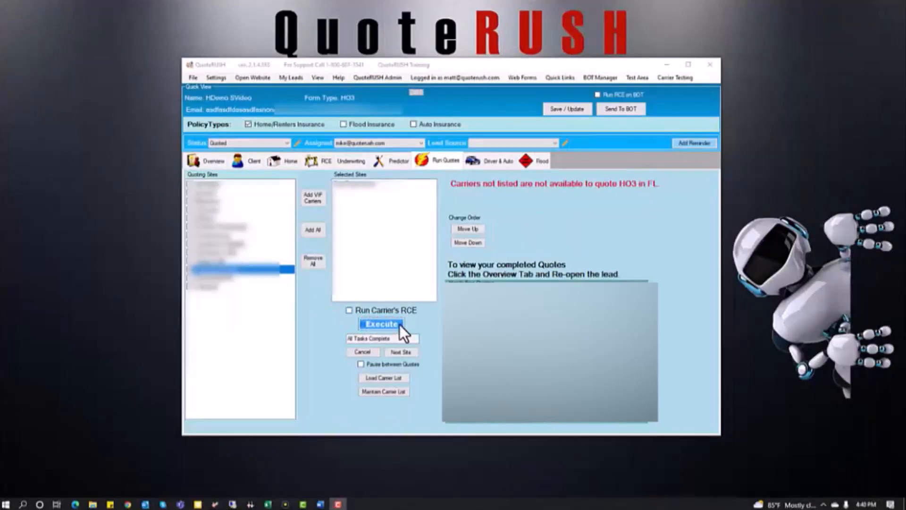
pyautogui.click(399, 324)
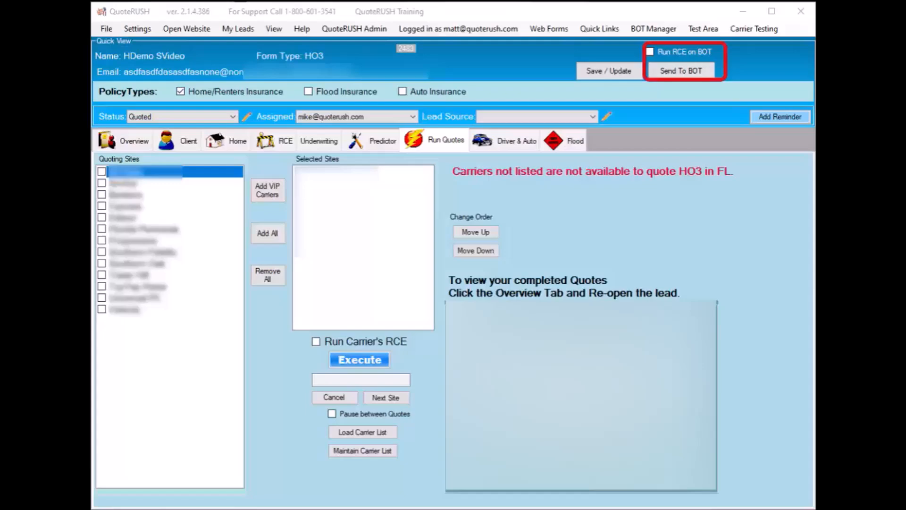
# - Send the eleventh quoting site to the BOT with Run RCE on BOT enabled, and open the BOT Monitor
pyautogui.click(102, 286)
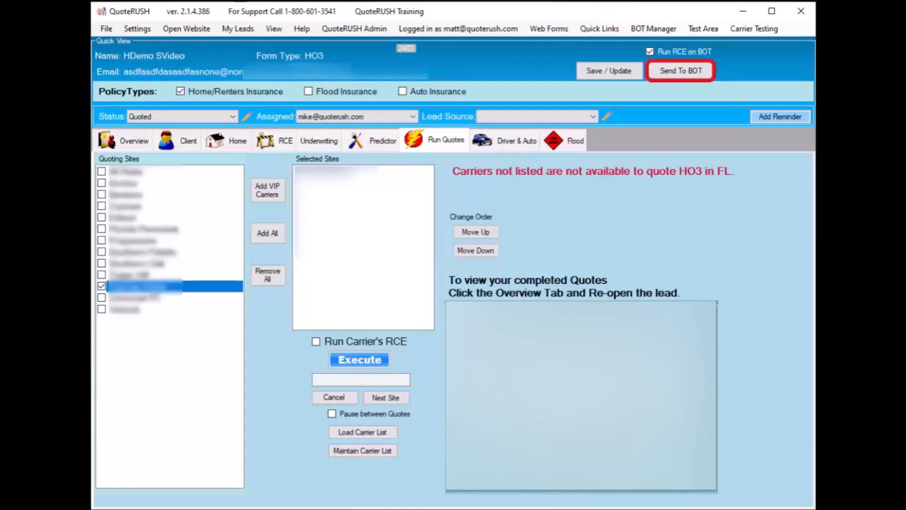
pyautogui.click(697, 75)
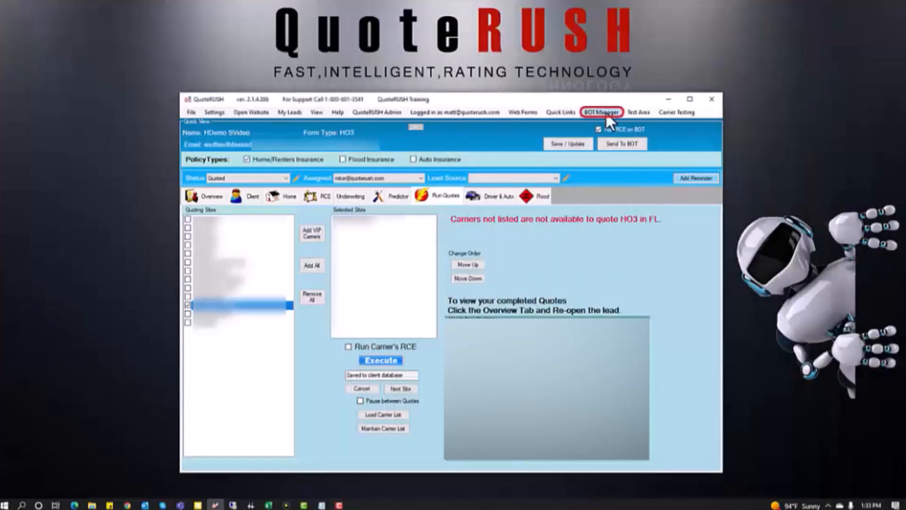
pyautogui.click(604, 112)
pyautogui.moveTo(670, 122)
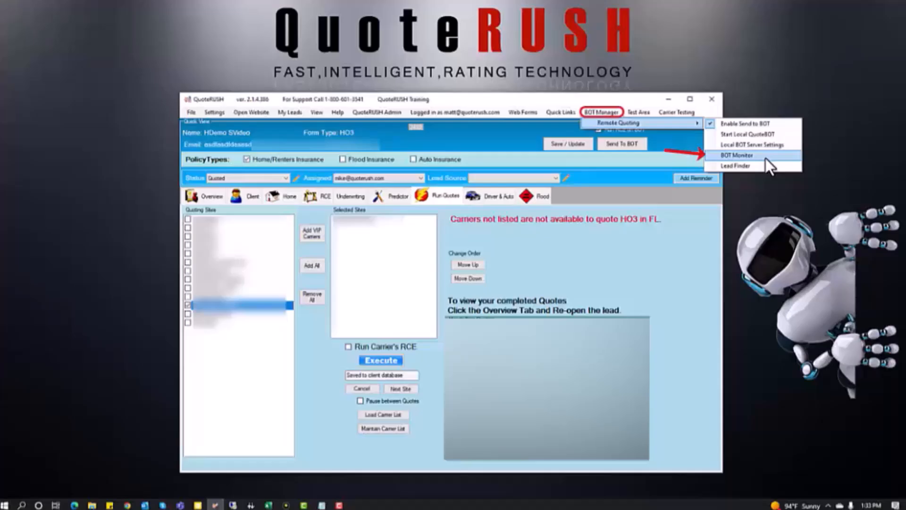
pyautogui.click(737, 156)
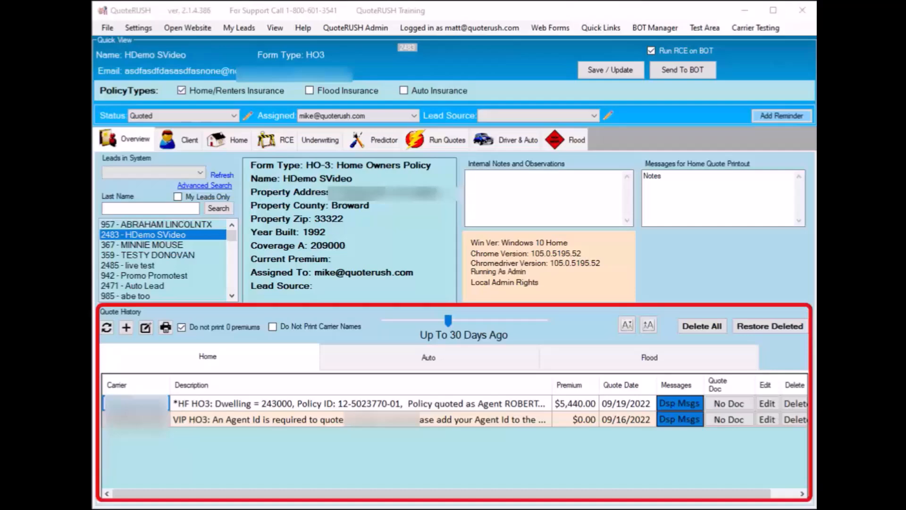
# - Reopen the demo lead with its refreshed quote history and view the messages of the first home quote
pyautogui.click(143, 234)
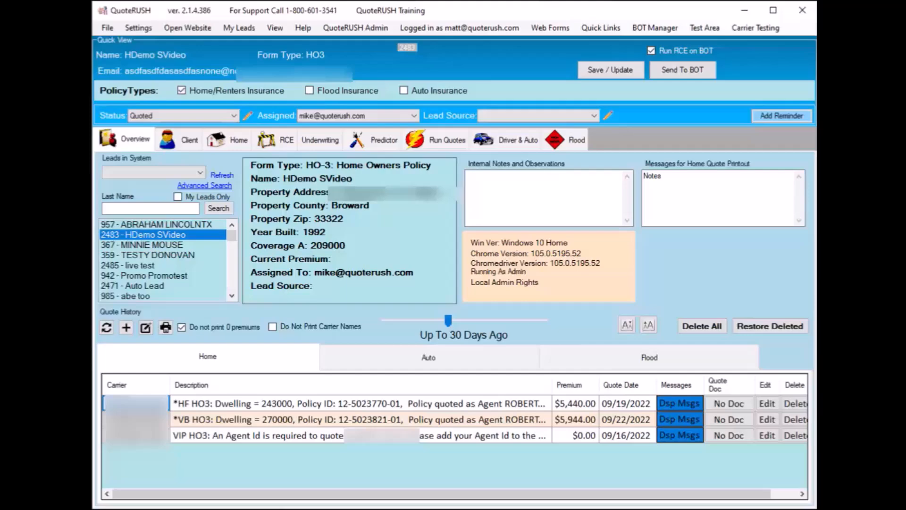
pyautogui.click(126, 327)
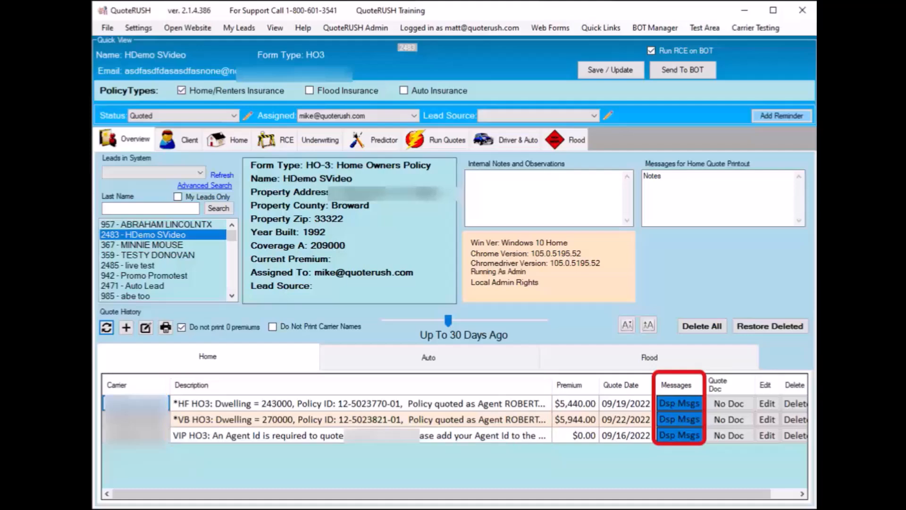
pyautogui.click(692, 402)
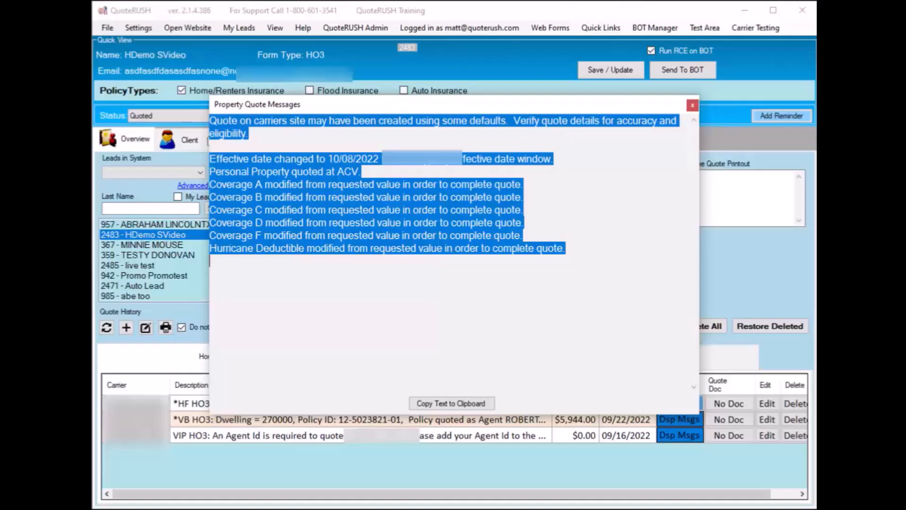
pyautogui.press('Escape')
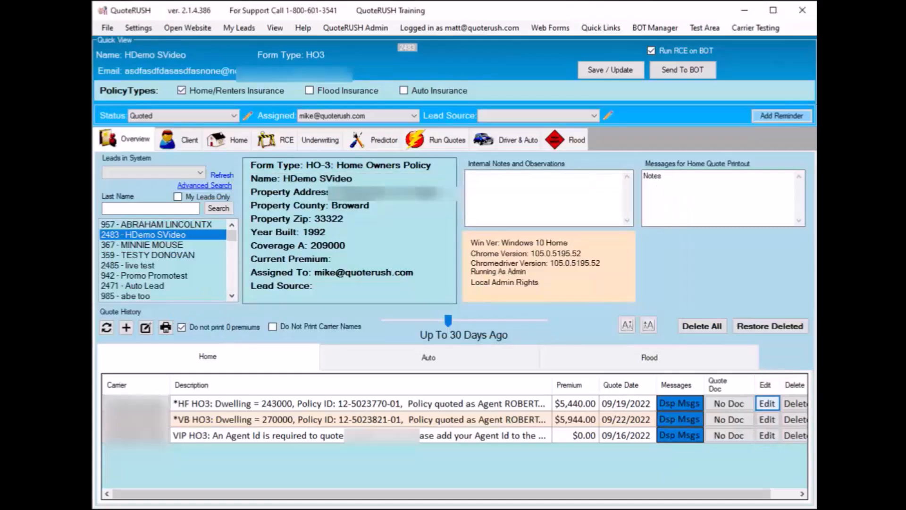
pyautogui.moveTo(756, 494)
pyautogui.mouseDown()
pyautogui.moveTo(829, 497)
pyautogui.moveTo(784, 495)
pyautogui.mouseUp()
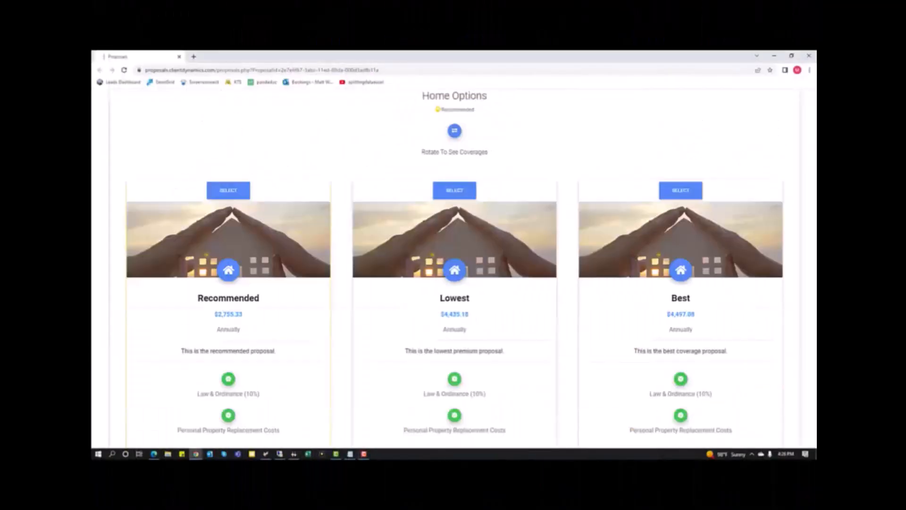
# - Check the coverages of the home options in the client proposal and select the Recommended option
pyautogui.click(455, 131)
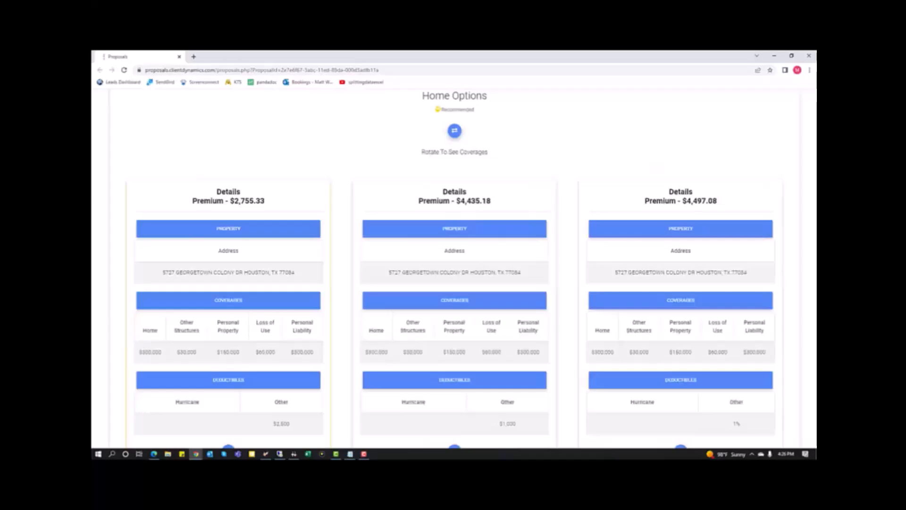
pyautogui.click(455, 131)
pyautogui.click(231, 191)
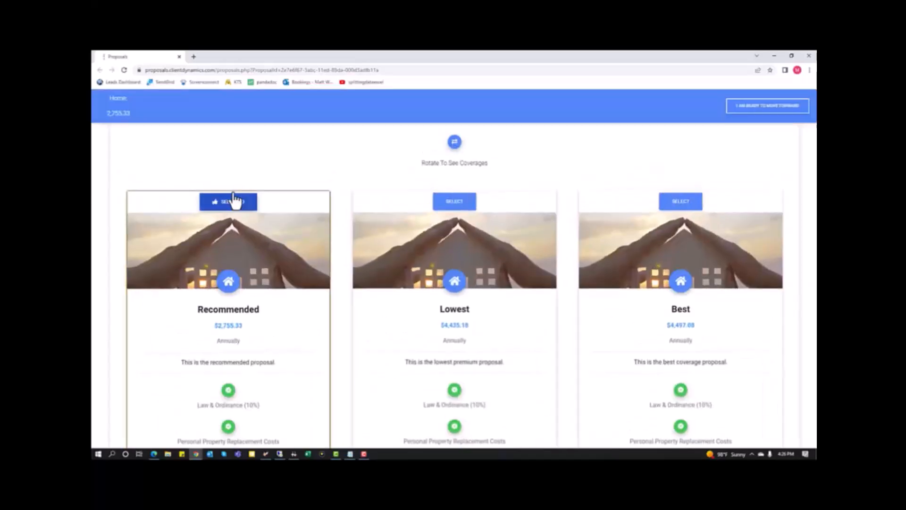